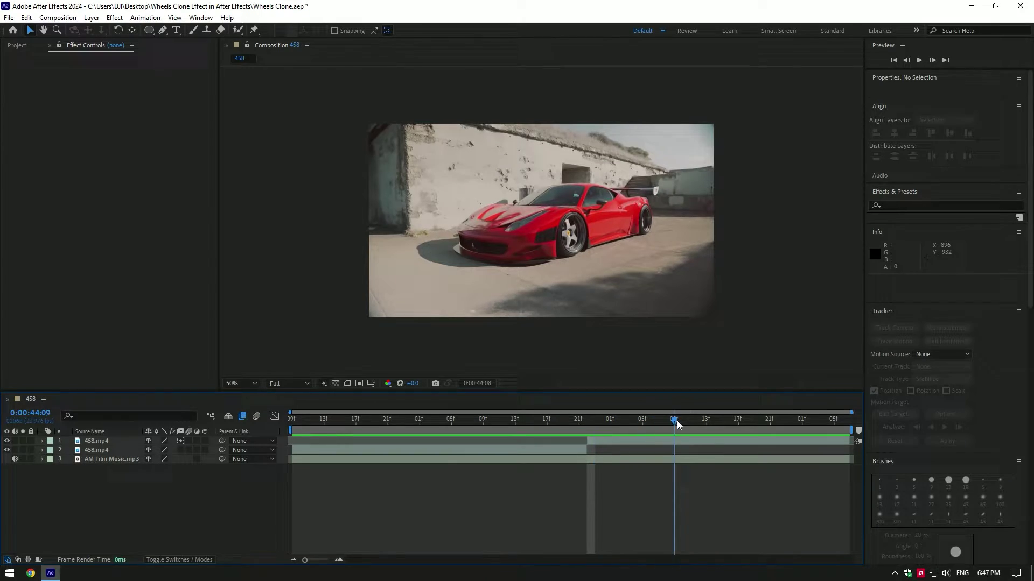
# Duplicate the 458.mp4 car layer and pre-compose the copy as 'Wheel Clone'.
pyautogui.moveTo(677, 421)
pyautogui.mouseDown()
pyautogui.moveTo(828, 421)
pyautogui.moveTo(587, 421)
pyautogui.mouseUp()
pyautogui.click(598, 446)
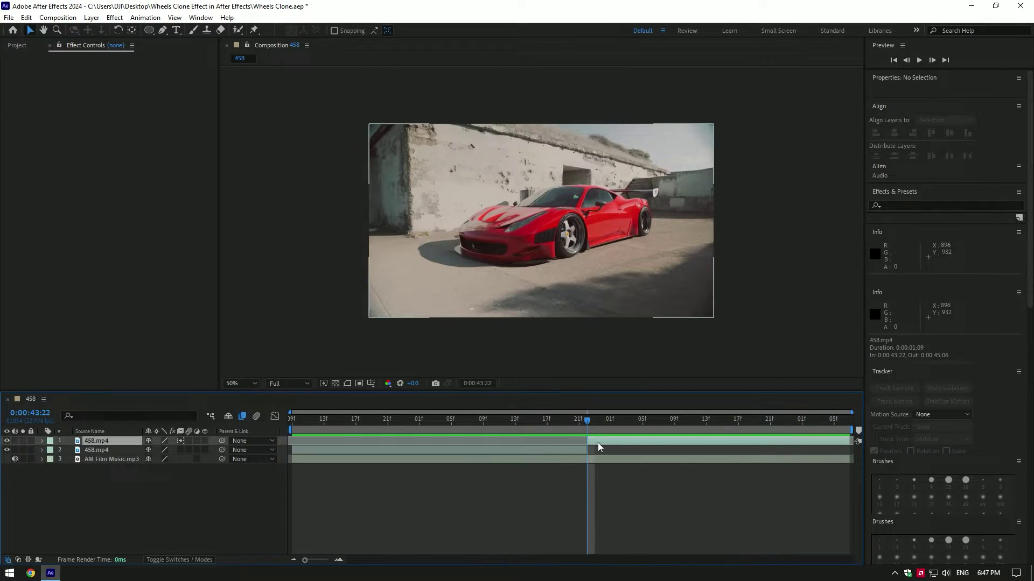
pyautogui.hotkey('ctrl', 'd')
pyautogui.rightClick(602, 445)
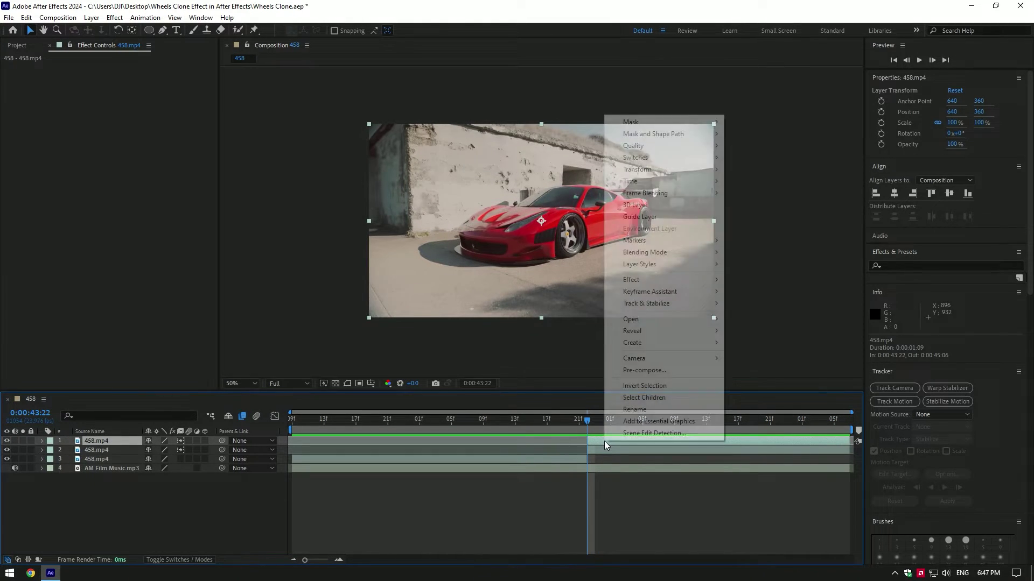
pyautogui.click(637, 372)
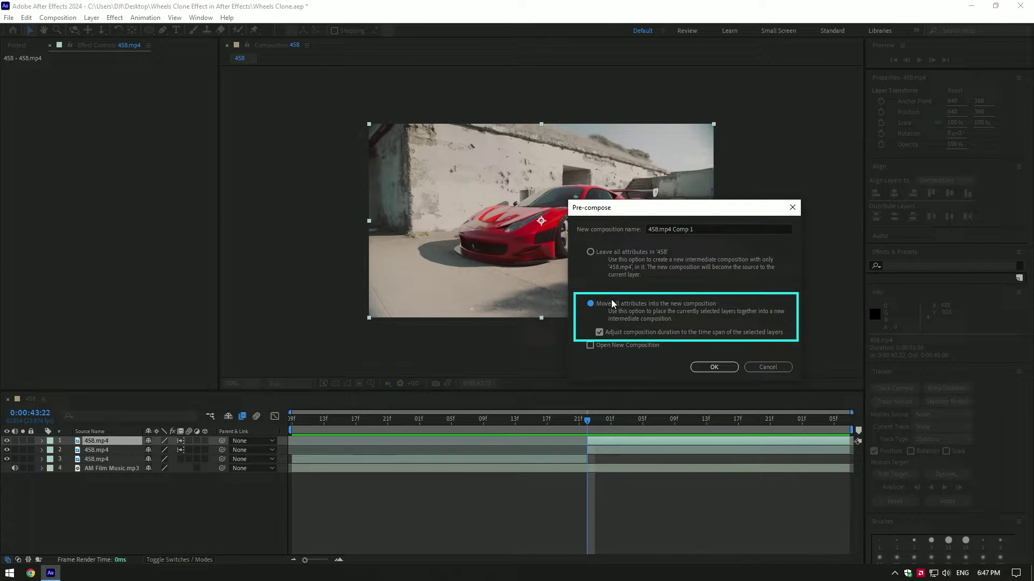
pyautogui.write('Wh')
pyautogui.write('ne')
# Confirm the Wheel Clone pre-comp and apply Mocha AE to it via effects search.
pyautogui.press('Return')
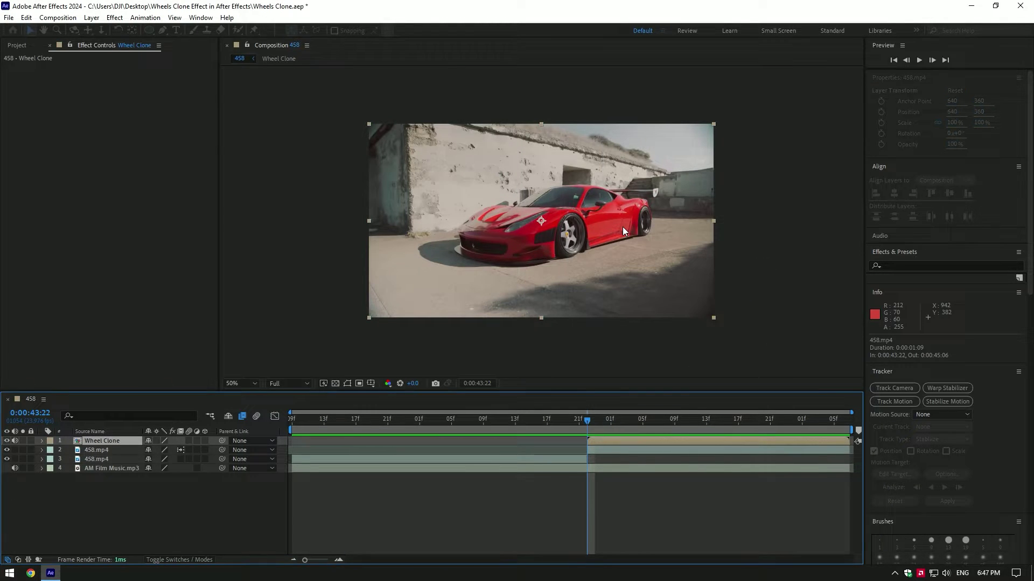
pyautogui.scroll(2, 586, 230)
pyautogui.hotkey('ctrl', 'space')
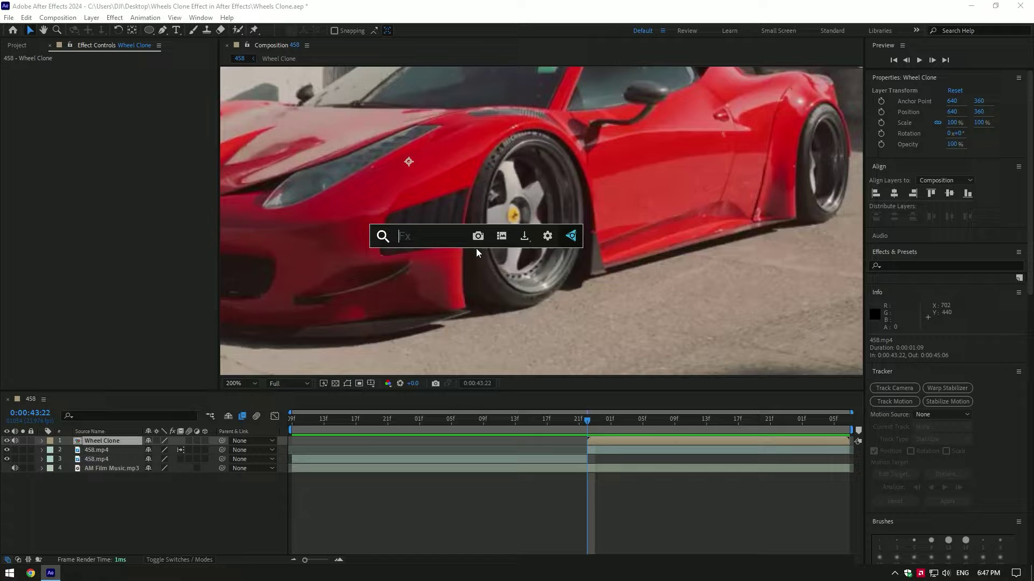
pyautogui.write('mocha')
pyautogui.press('Down')
pyautogui.press('Return')
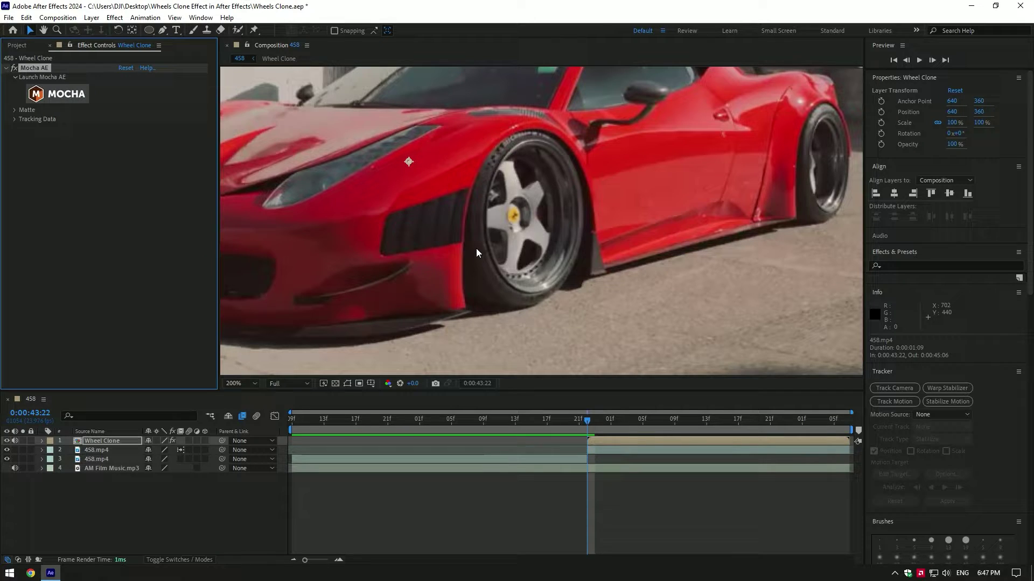
pyautogui.click(151, 31)
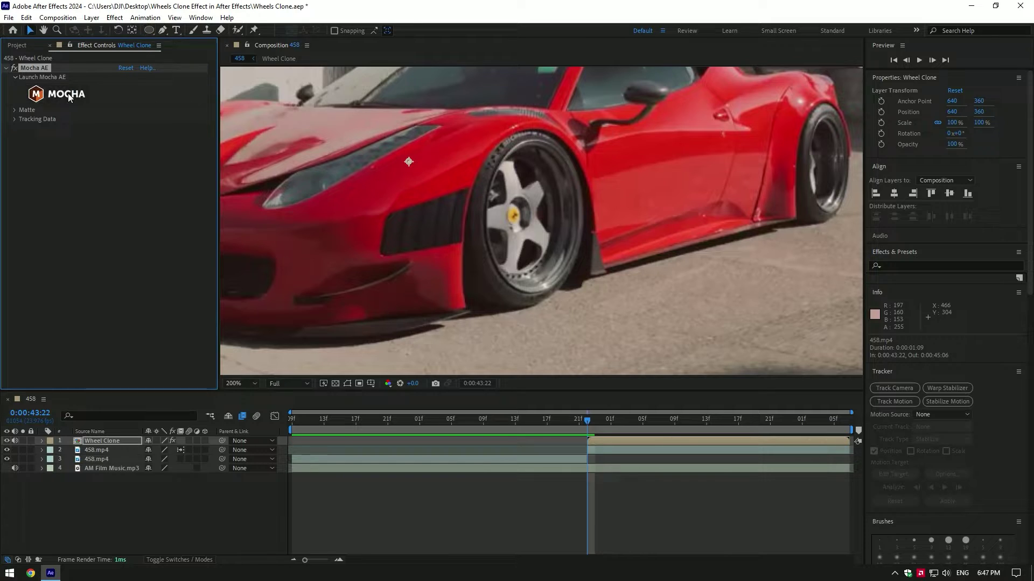
# In Mocha AE, draw an ellipse around the front wheel and track it forward.
pyautogui.click(67, 94)
pyautogui.click(140, 35)
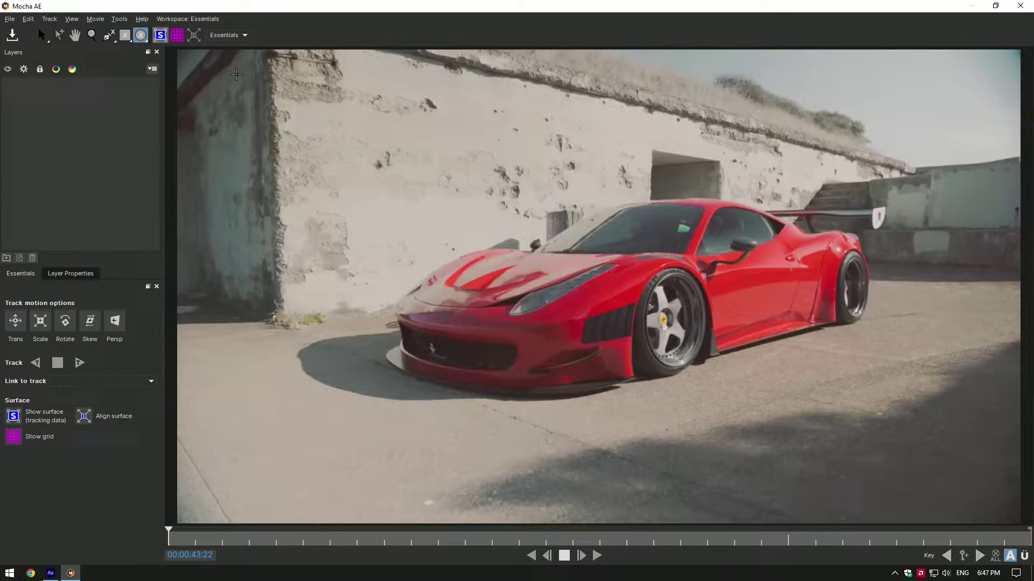
pyautogui.moveTo(674, 383); pyautogui.dragTo(681, 399)
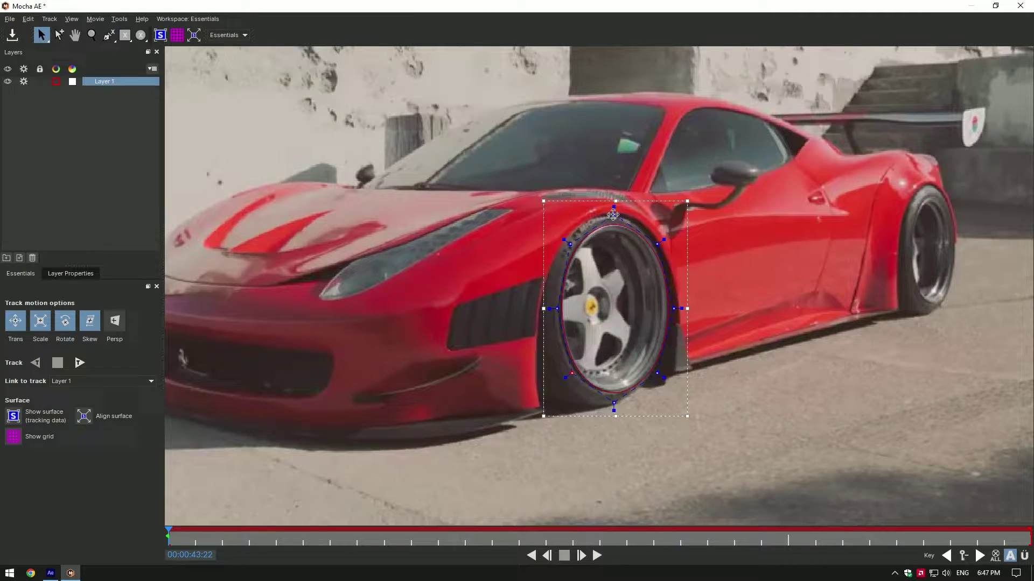
pyautogui.click(82, 363)
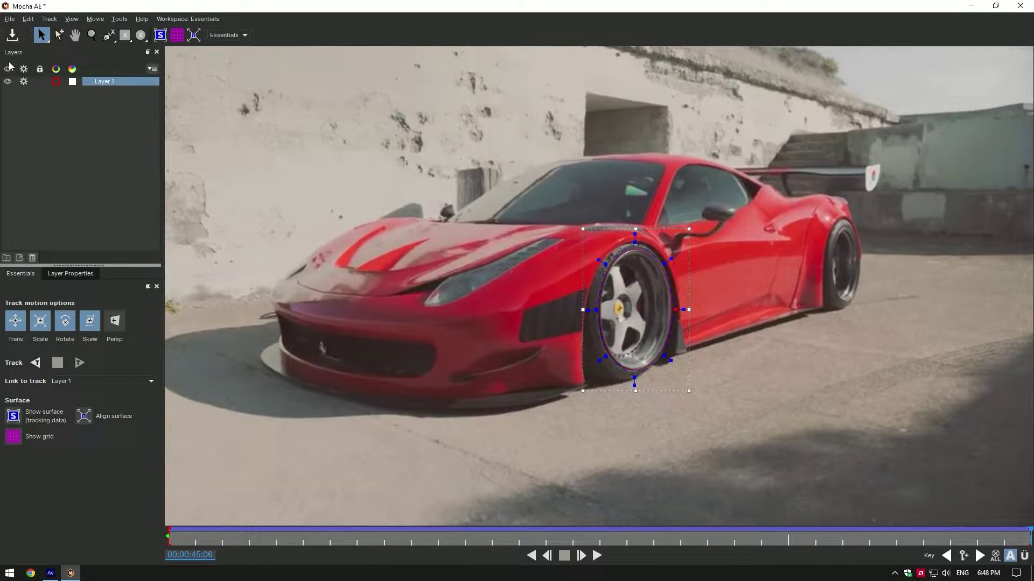
# Close Mocha and create After Effects masks from the wheel track under Matte.
pyautogui.click(1021, 5)
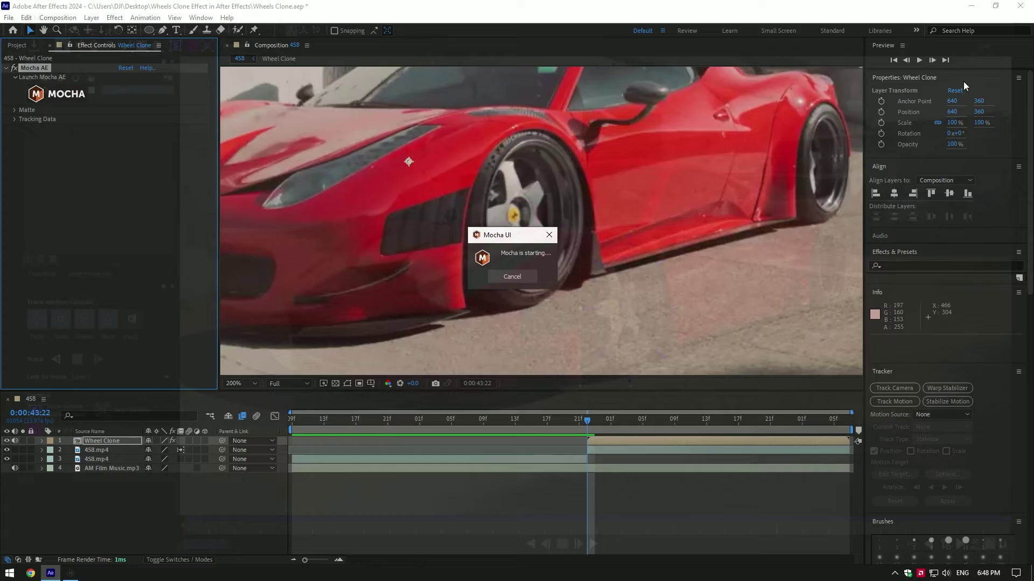
pyautogui.click(14, 110)
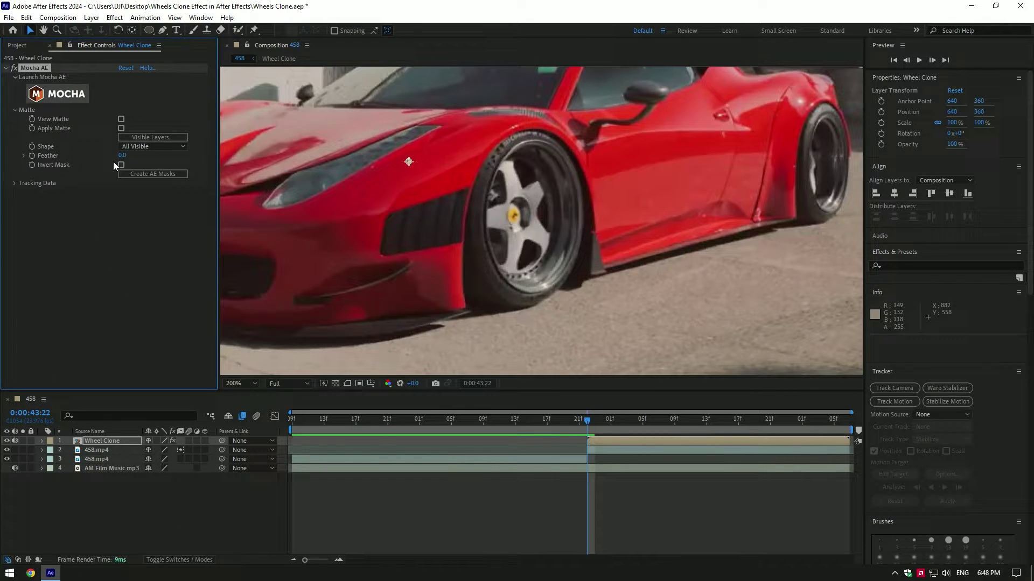
pyautogui.click(155, 174)
# Hide the lower car footage to check the isolated wheel, then show it again.
pyautogui.click(104, 451)
pyautogui.click(6, 454)
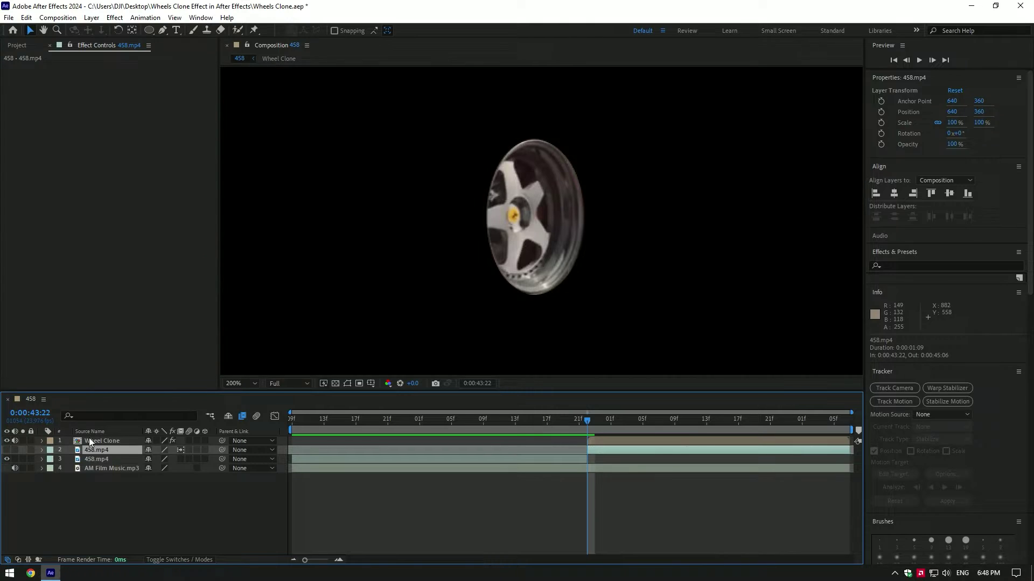
pyautogui.scroll(-1, 393, 331)
pyautogui.moveTo(603, 420)
pyautogui.mouseDown()
pyautogui.moveTo(729, 417)
pyautogui.moveTo(596, 421)
pyautogui.mouseUp()
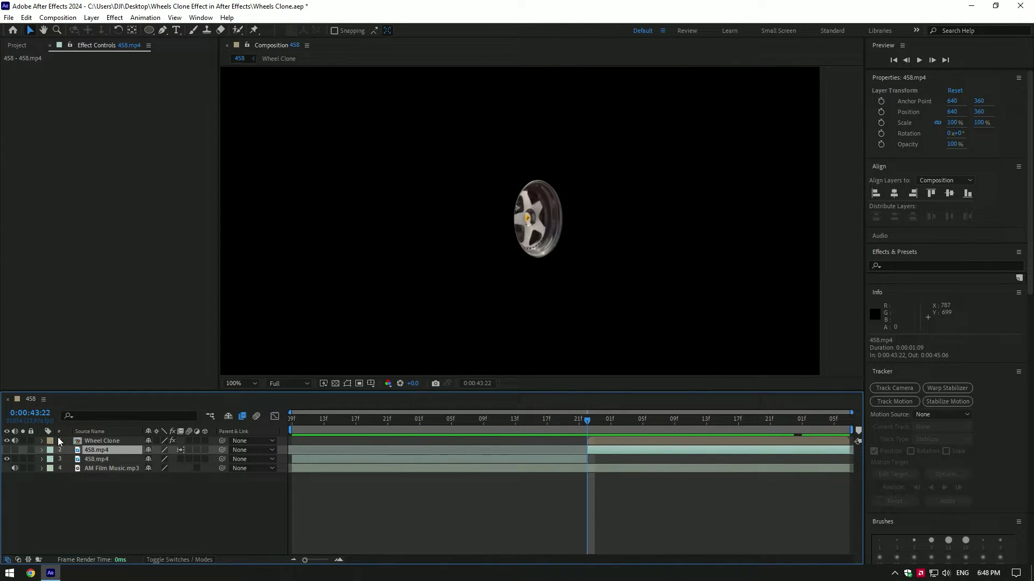
pyautogui.click(7, 455)
pyautogui.scroll(-1, 403, 318)
pyautogui.scroll(1, 402, 318)
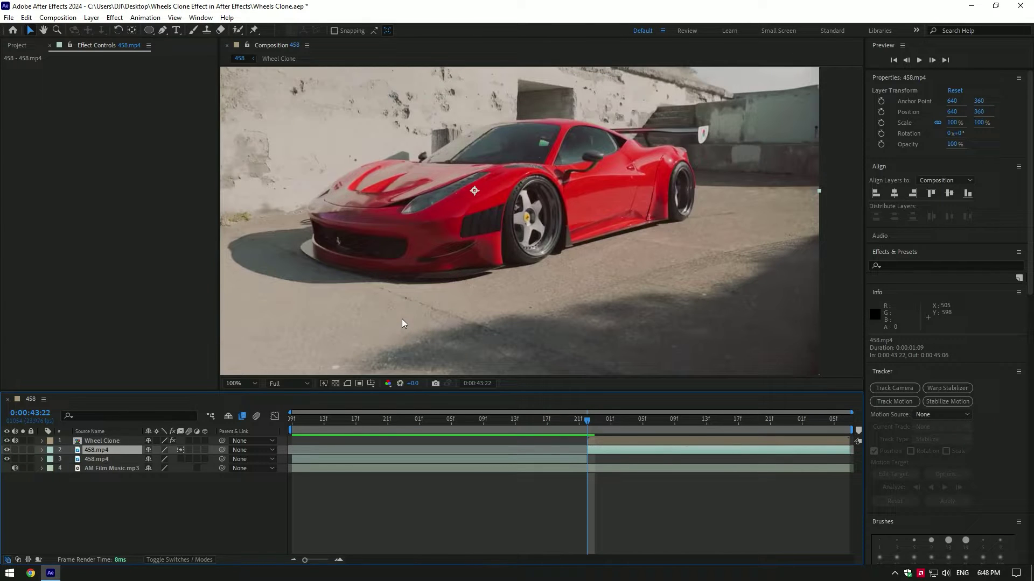
# Set end and start Position keyframes on Wheel Clone, shifting its X slightly right.
pyautogui.click(602, 442)
pyautogui.moveTo(588, 420); pyautogui.dragTo(862, 419)
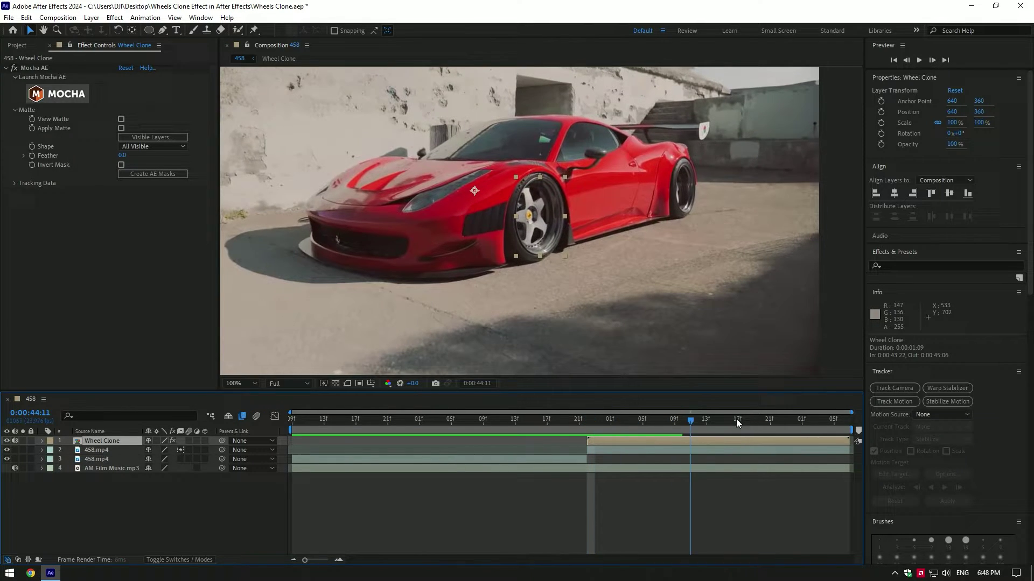
pyautogui.press('p')
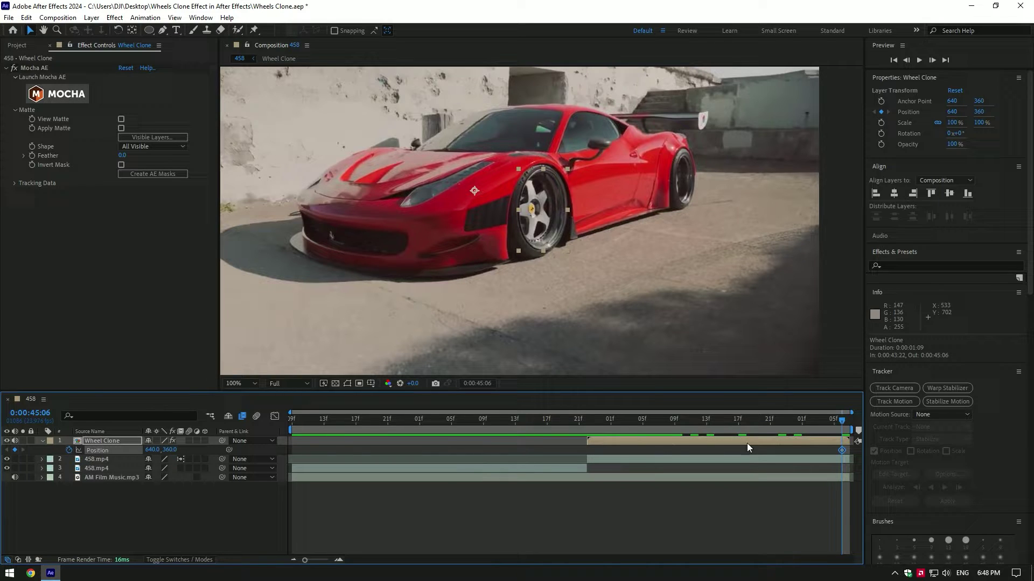
pyautogui.moveTo(842, 419); pyautogui.dragTo(586, 419)
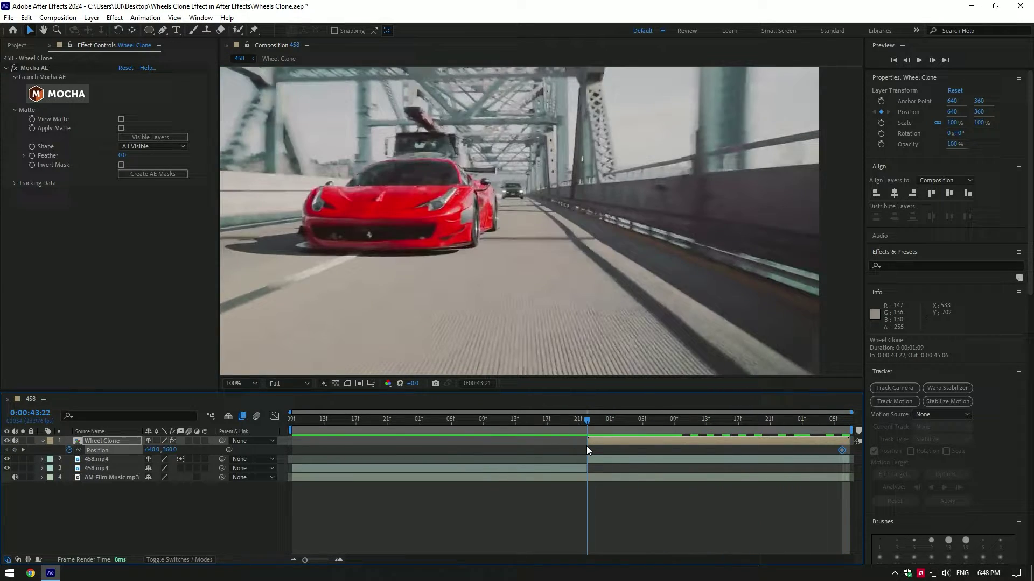
pyautogui.moveTo(153, 451); pyautogui.dragTo(180, 453)
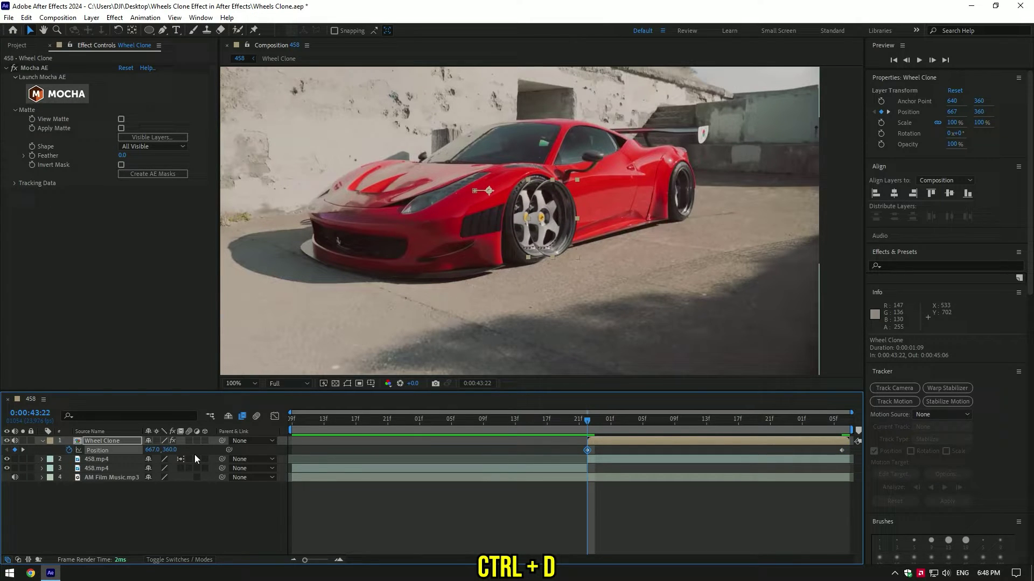
# Make two more Wheel Clone copies, each pushed further right, and scrub to check.
pyautogui.hotkey('ctrl', 'd')
pyautogui.press('p')
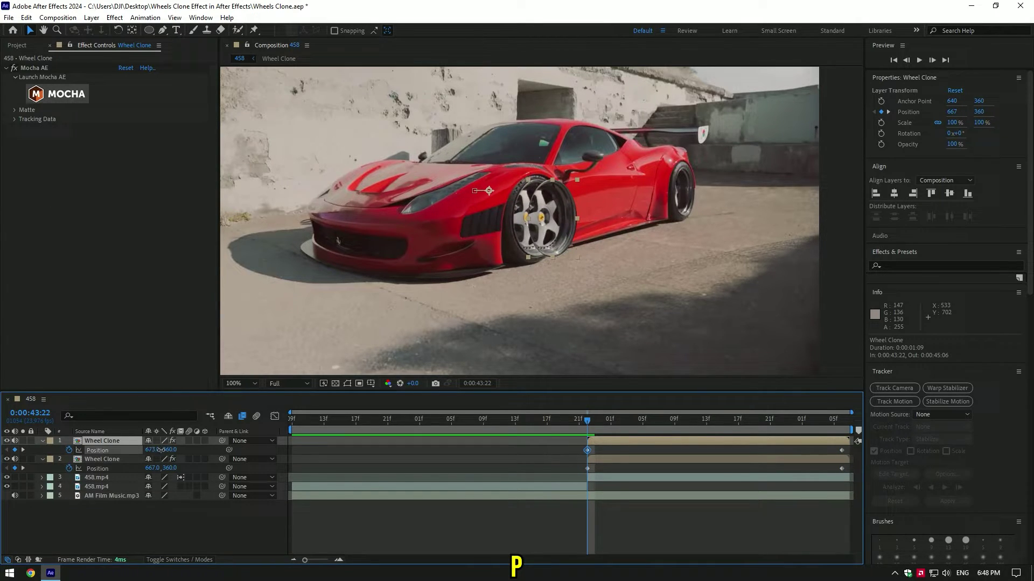
pyautogui.moveTo(158, 451); pyautogui.dragTo(170, 450)
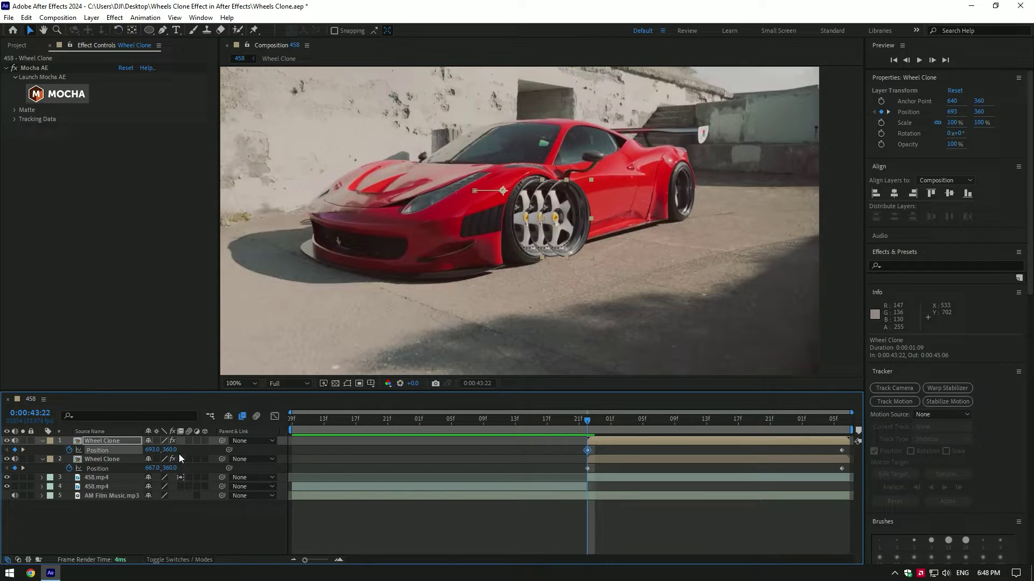
pyautogui.hotkey('ctrl', 'd')
pyautogui.press('p')
pyautogui.moveTo(152, 450); pyautogui.dragTo(164, 450)
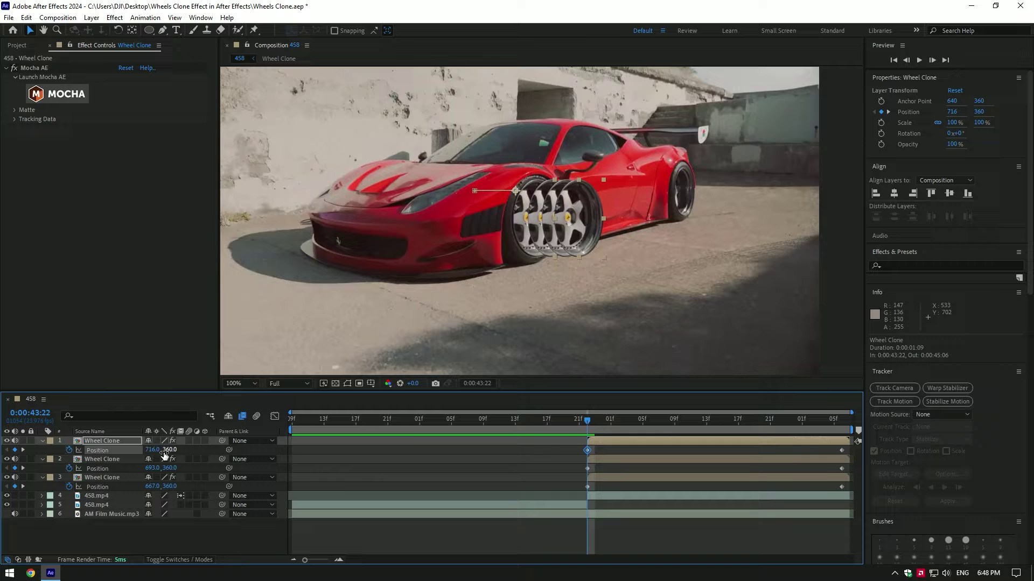
pyautogui.moveTo(578, 420)
pyautogui.mouseDown()
pyautogui.moveTo(695, 420)
pyautogui.moveTo(588, 421)
pyautogui.mouseUp()
# Move all three clones' Position keyframes to 44:15 and reset Position at the start.
pyautogui.keyDown('shift'); pyautogui.click(587, 469); pyautogui.keyUp('shift')
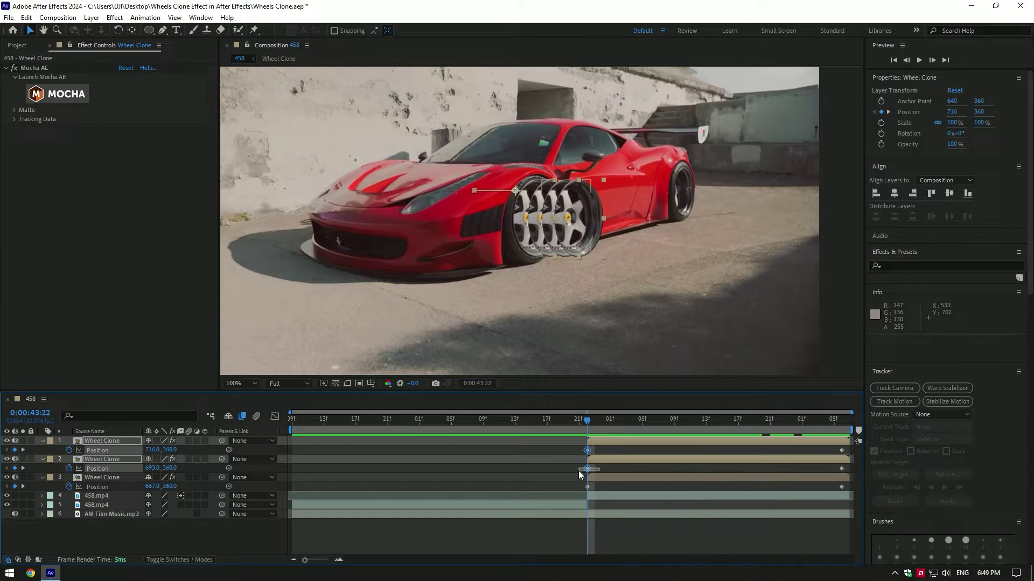
pyautogui.keyDown('shift'); pyautogui.click(587, 486); pyautogui.keyUp('shift')
pyautogui.moveTo(692, 487); pyautogui.dragTo(722, 486)
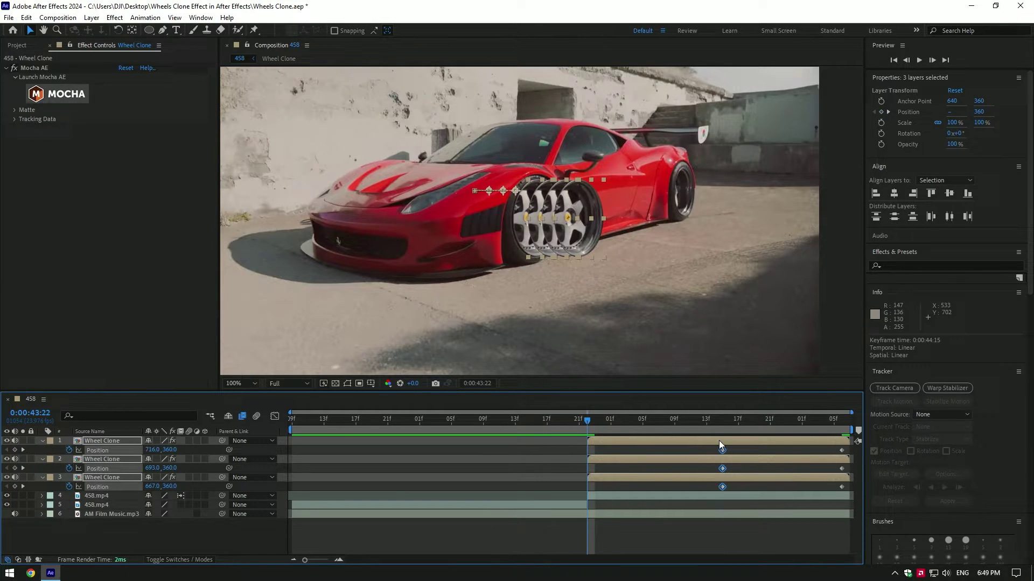
pyautogui.moveTo(587, 421)
pyautogui.mouseDown()
pyautogui.moveTo(722, 420)
pyautogui.moveTo(587, 420)
pyautogui.mouseUp()
pyautogui.rightClick(104, 452)
pyautogui.click(117, 391)
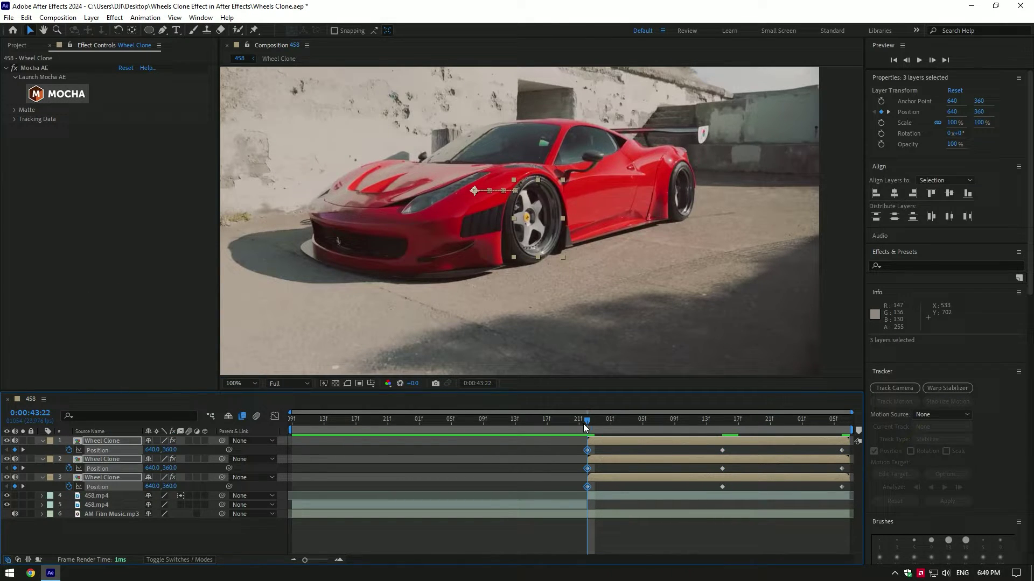
# Paste each clone's 44:15 spread keyframe at 45:02 and preview the animation.
pyautogui.moveTo(589, 419); pyautogui.dragTo(723, 420)
pyautogui.click(722, 449)
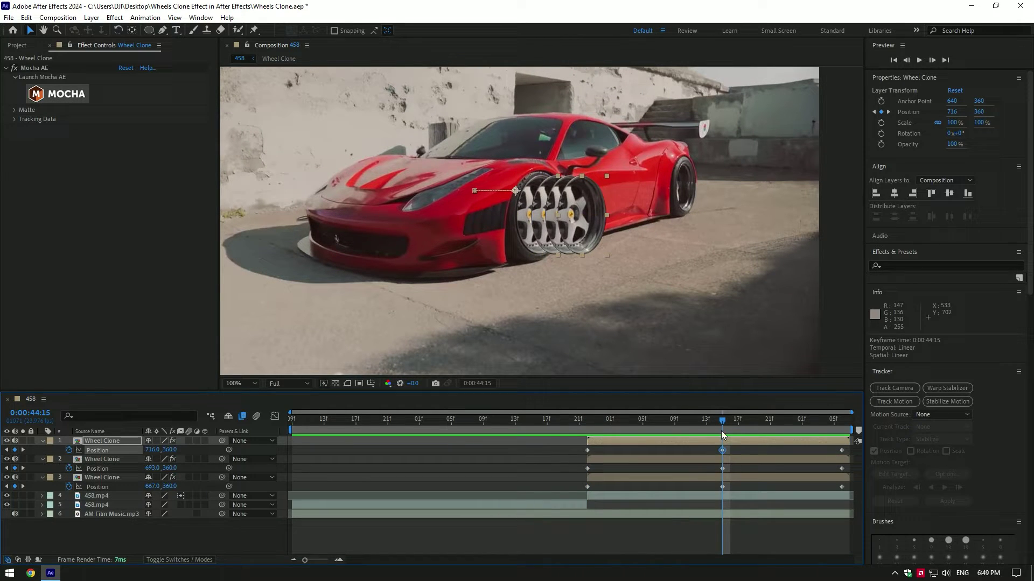
pyautogui.moveTo(768, 420); pyautogui.dragTo(810, 419)
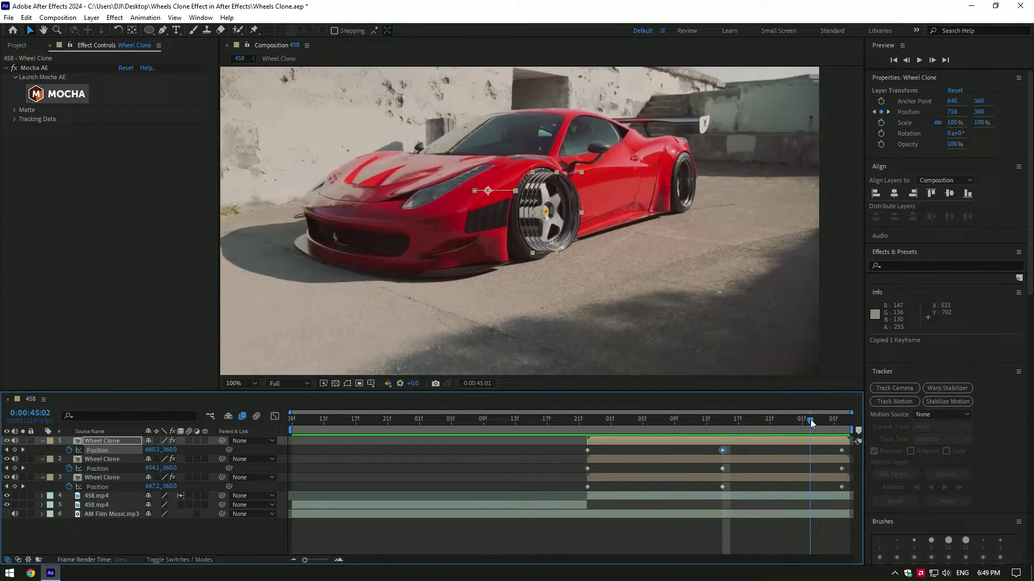
pyautogui.hotkey('ctrl', 'v')
pyautogui.click(722, 469)
pyautogui.hotkey('ctrl', 'v')
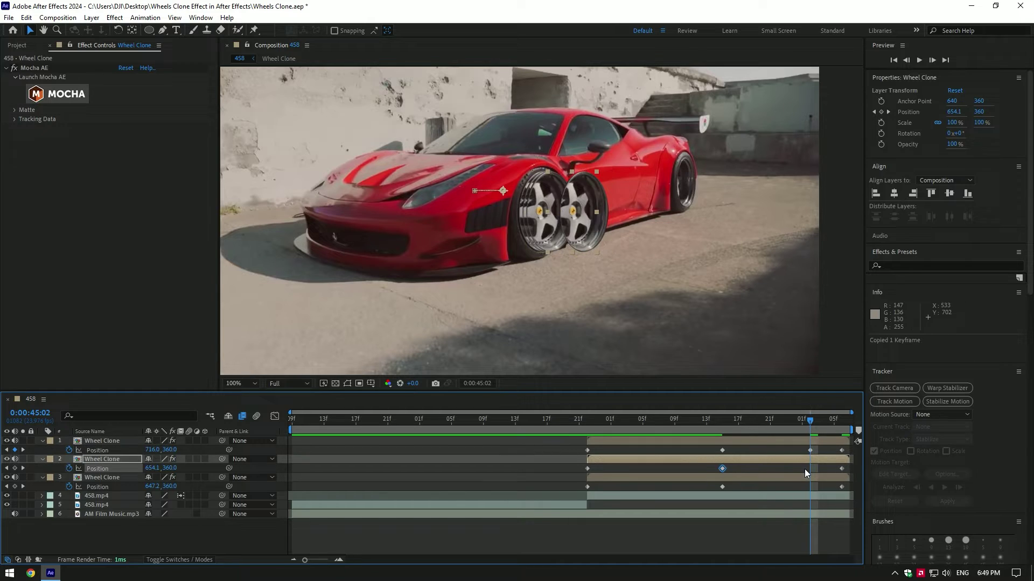
pyautogui.click(722, 486)
pyautogui.hotkey('ctrl', 'v')
pyautogui.moveTo(810, 419); pyautogui.dragTo(738, 421)
pyautogui.press('space')
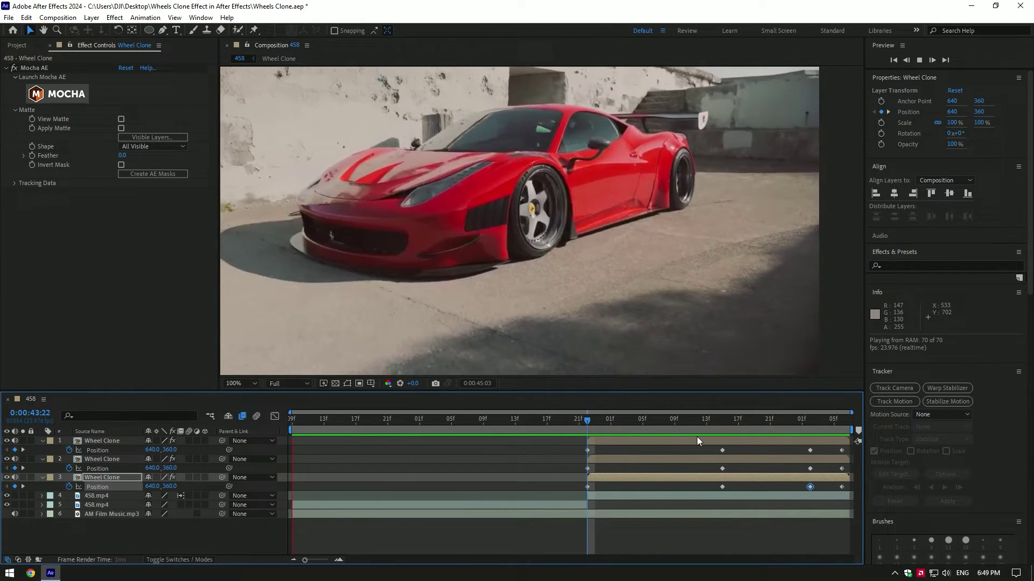
# Move the three middle keyframes to 44:08 and the hold keyframes earlier.
pyautogui.click(706, 420)
pyautogui.moveTo(723, 450); pyautogui.dragTo(666, 449)
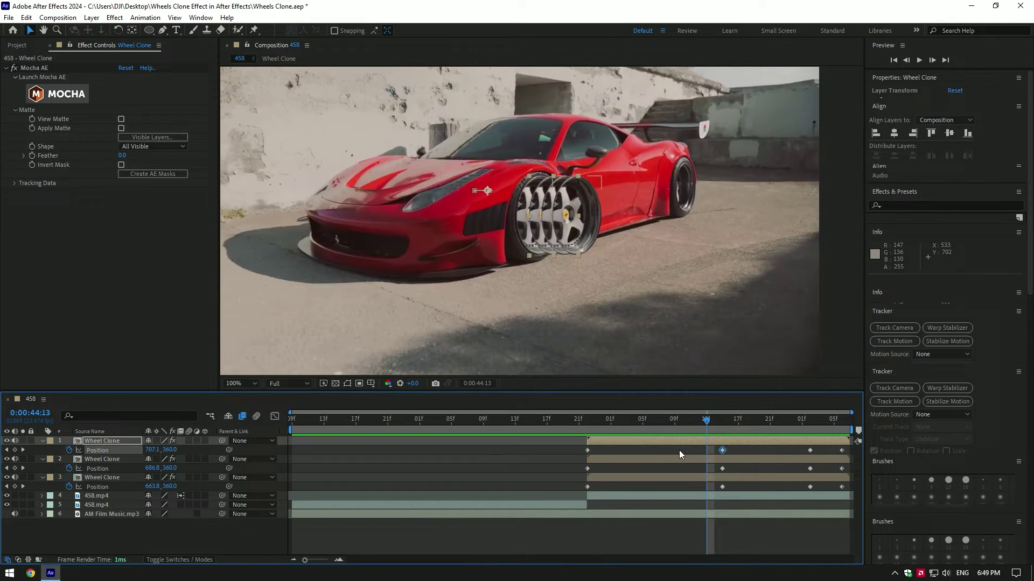
pyautogui.moveTo(722, 468); pyautogui.dragTo(666, 469)
pyautogui.moveTo(723, 487); pyautogui.dragTo(667, 487)
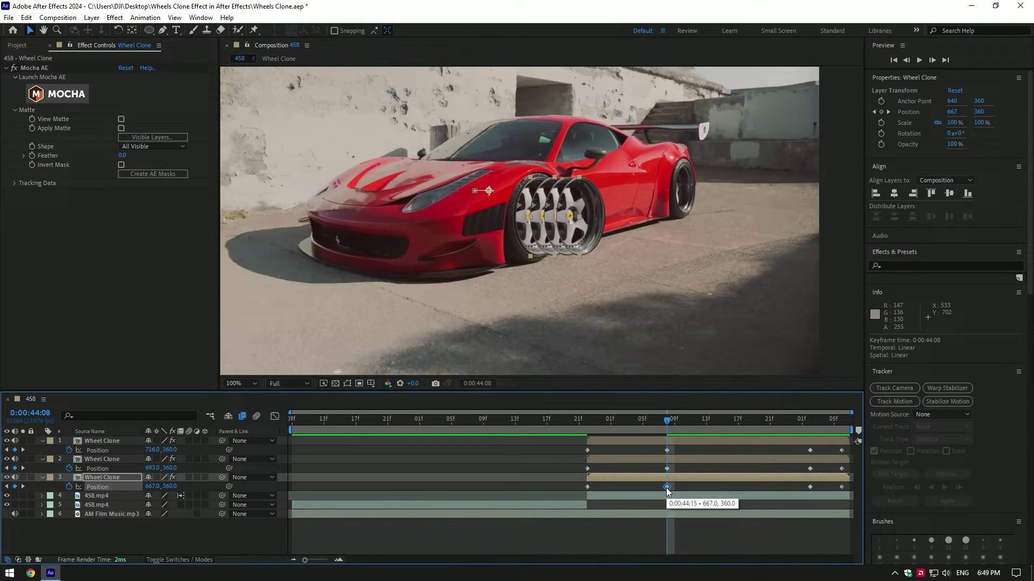
pyautogui.moveTo(810, 450); pyautogui.dragTo(761, 450)
pyautogui.moveTo(809, 487); pyautogui.dragTo(761, 487)
# Preview the retimed animation and marquee-select every keyframe on the three clones.
pyautogui.click(592, 420)
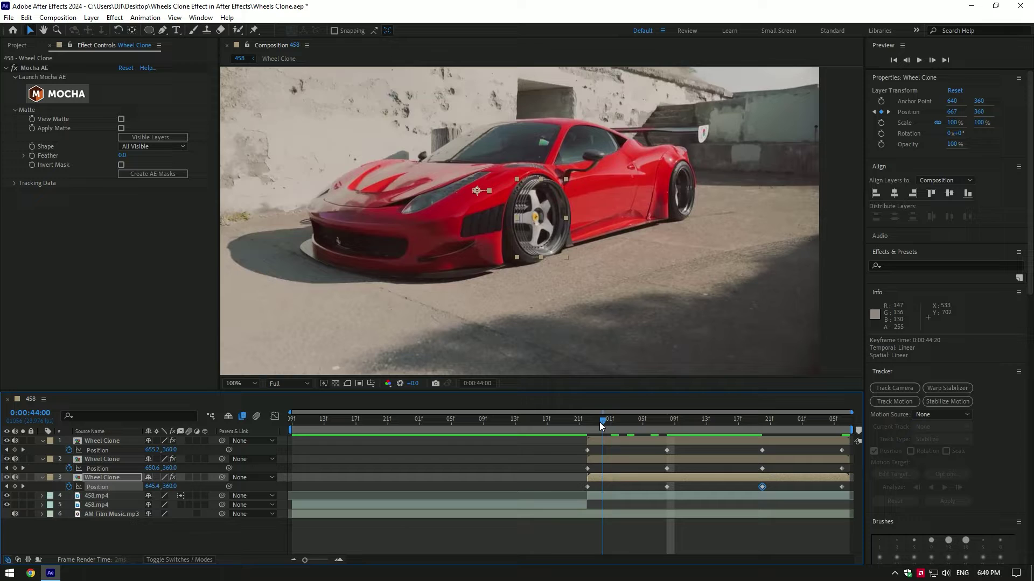
pyautogui.press('space')
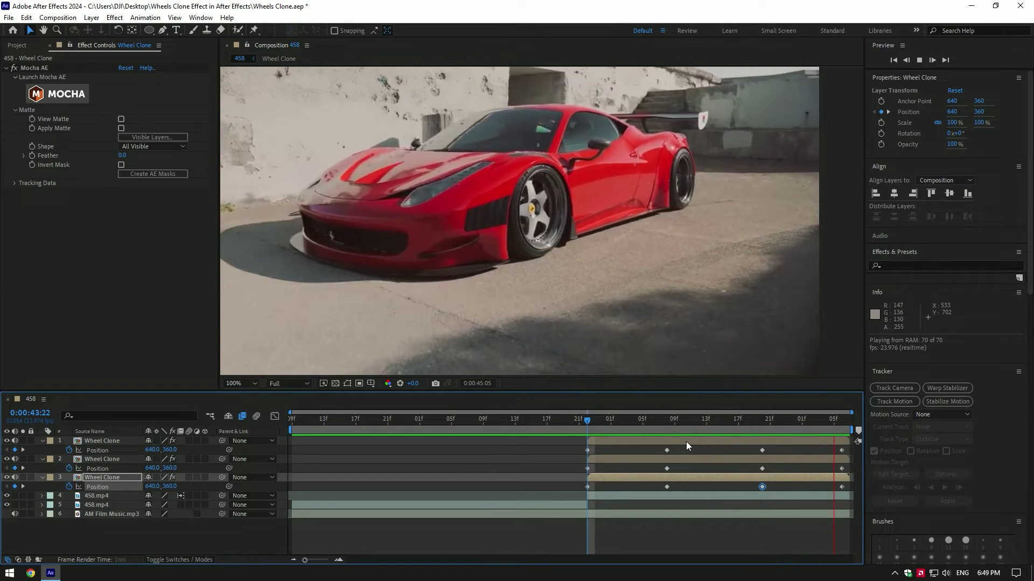
pyautogui.click(634, 420)
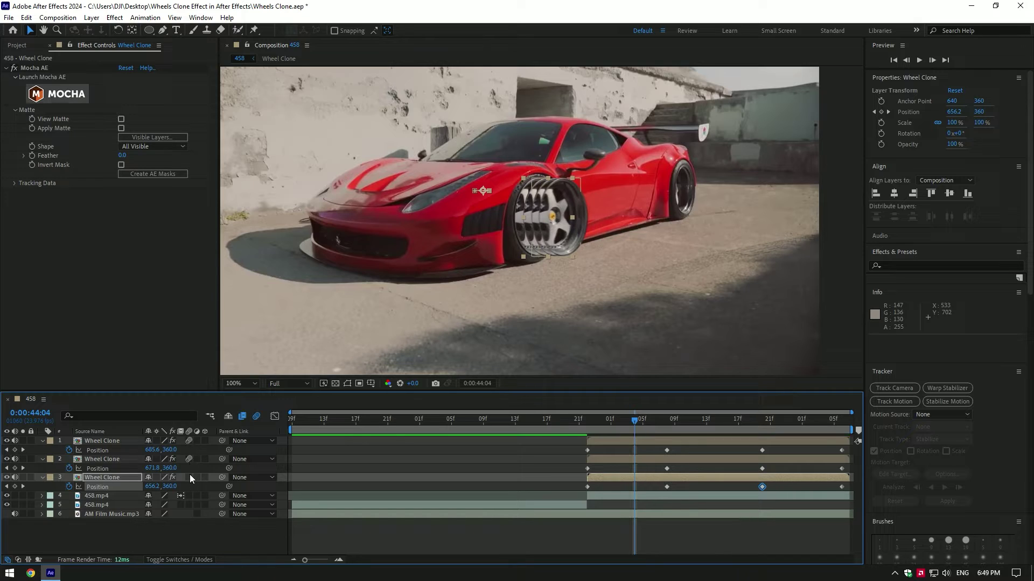
pyautogui.moveTo(565, 443); pyautogui.dragTo(855, 490)
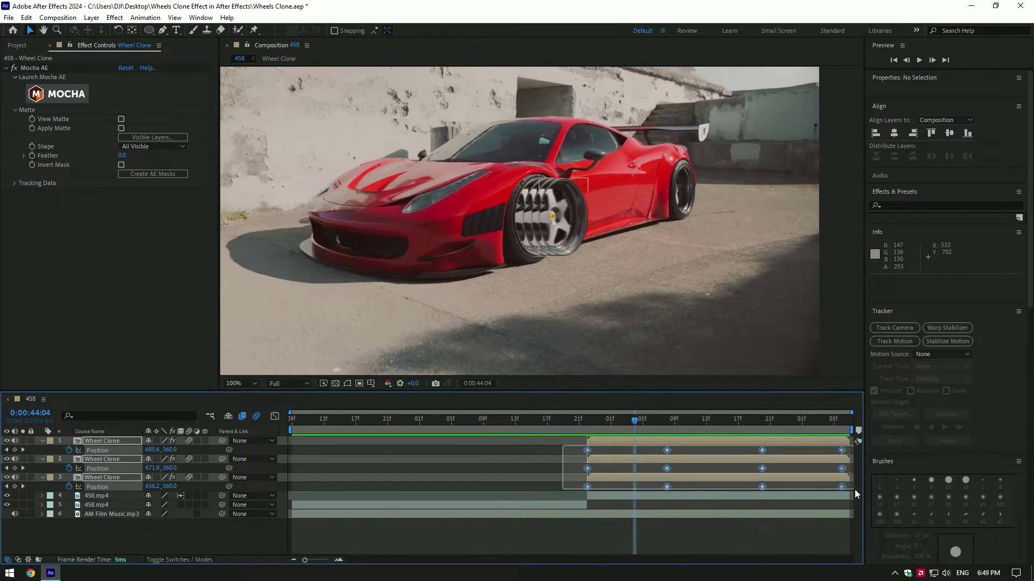
# Apply Easy Ease to all Position keyframes and select keyframes in the Speed Graph.
pyautogui.press('F9')
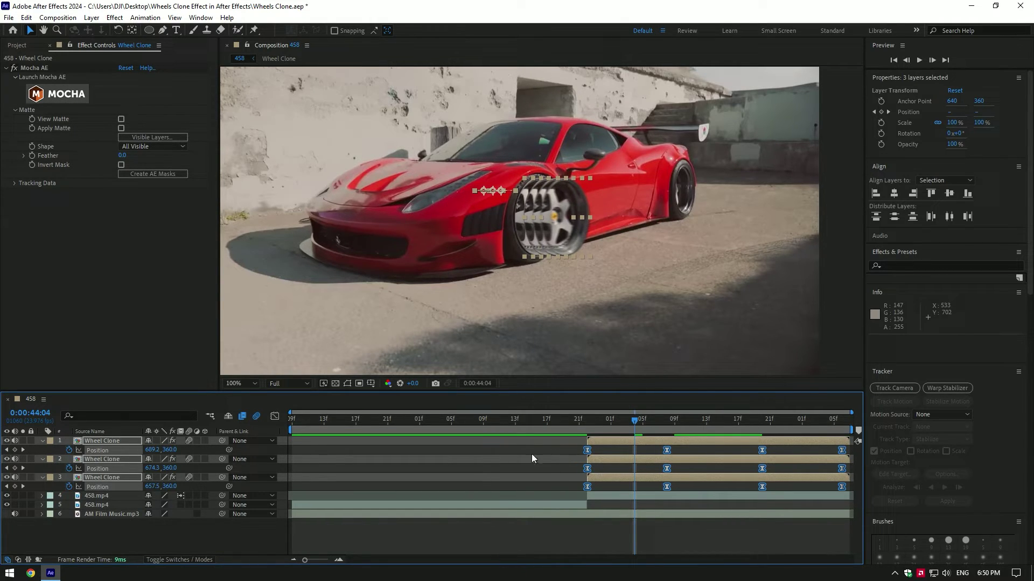
pyautogui.click(274, 417)
pyautogui.rightClick(457, 473)
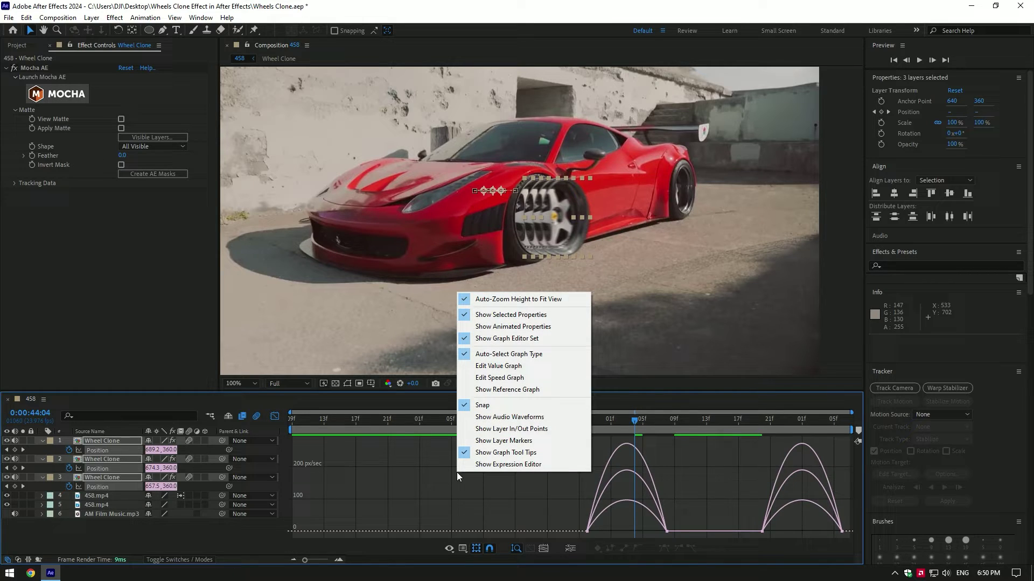
pyautogui.click(560, 357)
pyautogui.moveTo(568, 521); pyautogui.dragTo(617, 533)
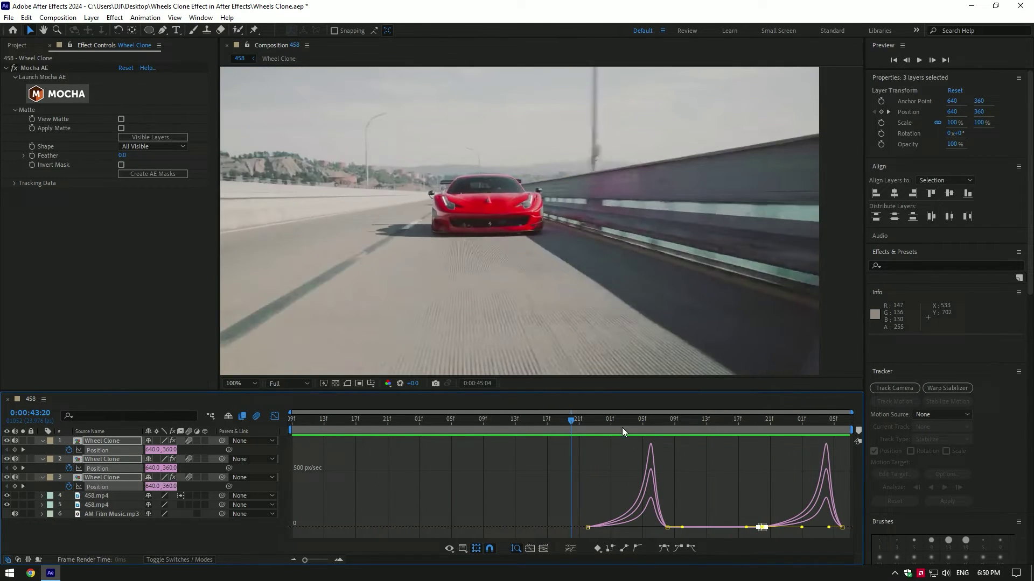
# Sharpen the first keyframes' speed curves into spikes and preview the snappier motion.
pyautogui.press('space')
pyautogui.moveTo(572, 485)
pyautogui.mouseDown()
pyautogui.moveTo(618, 537)
pyautogui.moveTo(682, 529)
pyautogui.mouseUp()
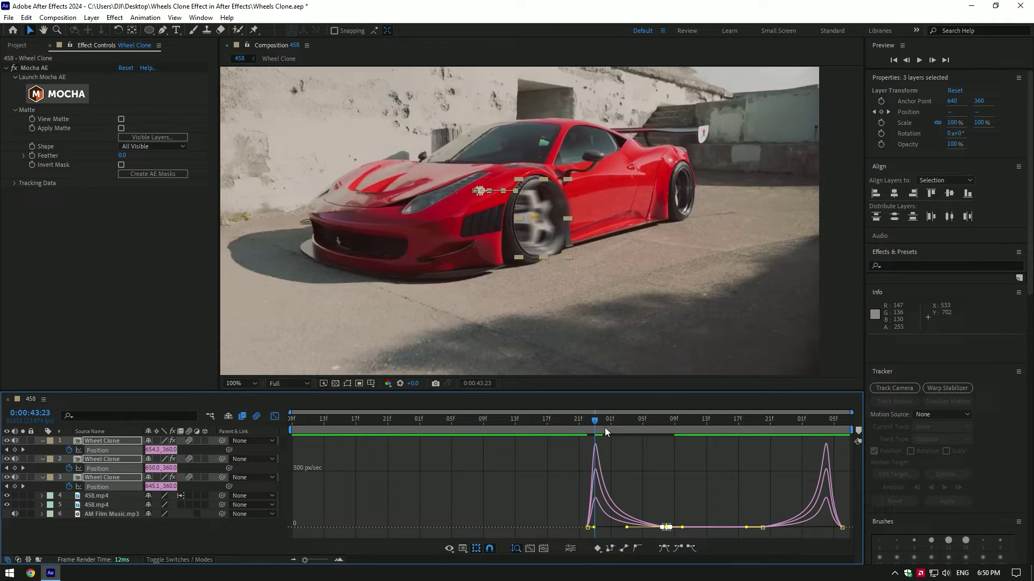
pyautogui.click(571, 420)
pyautogui.press('space')
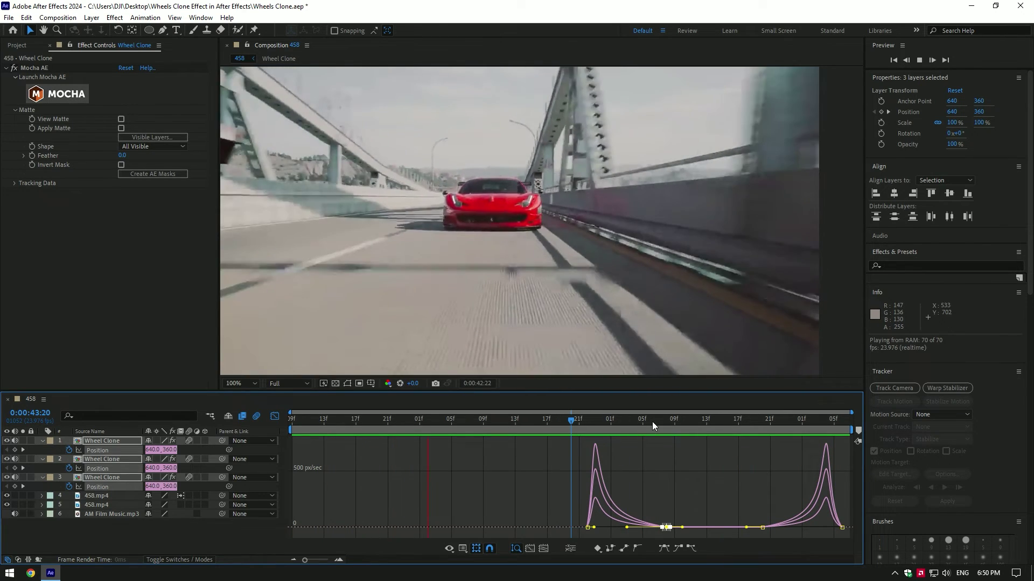
pyautogui.click(644, 420)
# Return to the layer bars, hide the Position properties, and select the third Wheel Clone.
pyautogui.click(275, 416)
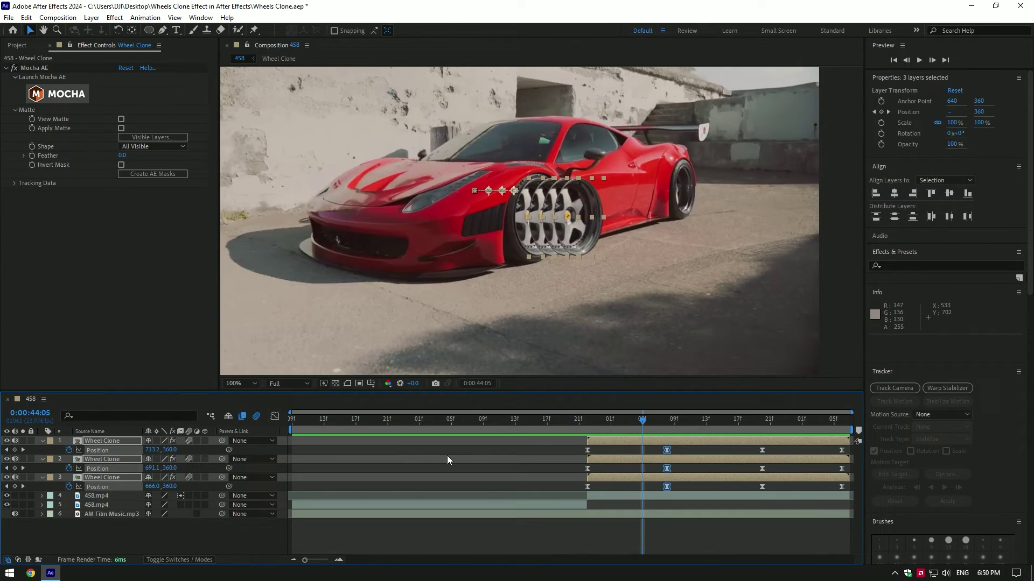
pyautogui.press('p')
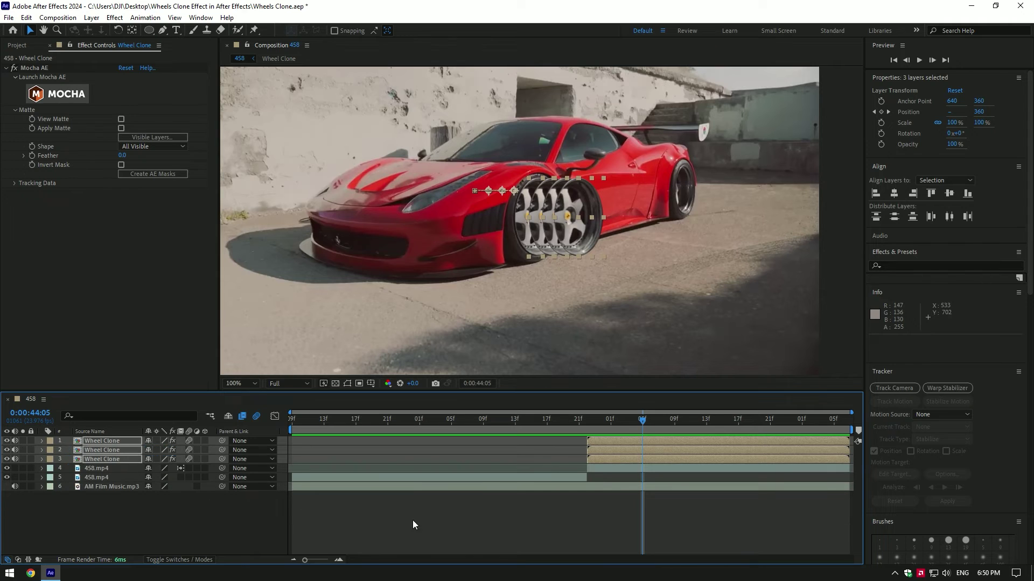
pyautogui.click(582, 492)
pyautogui.click(622, 460)
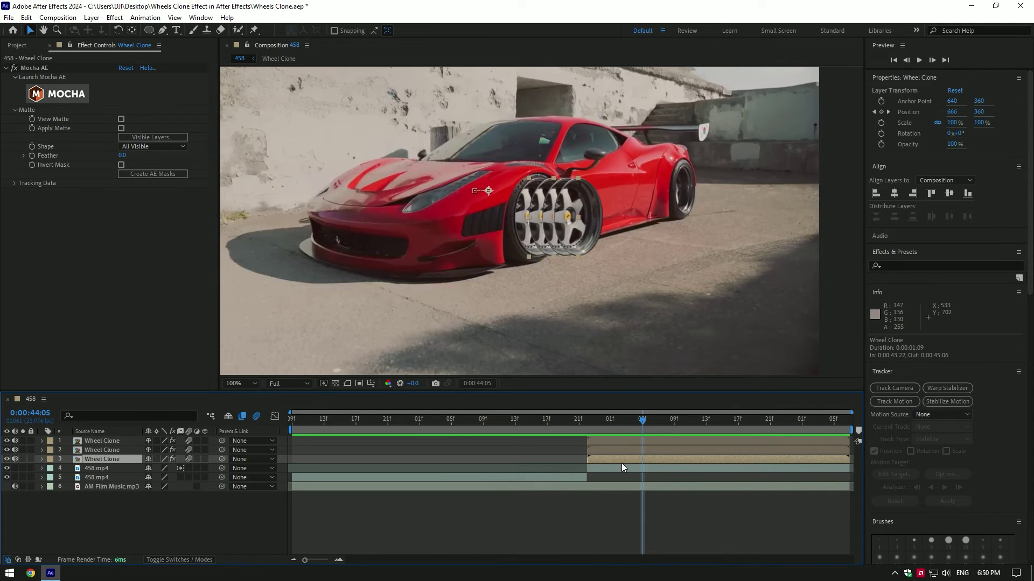